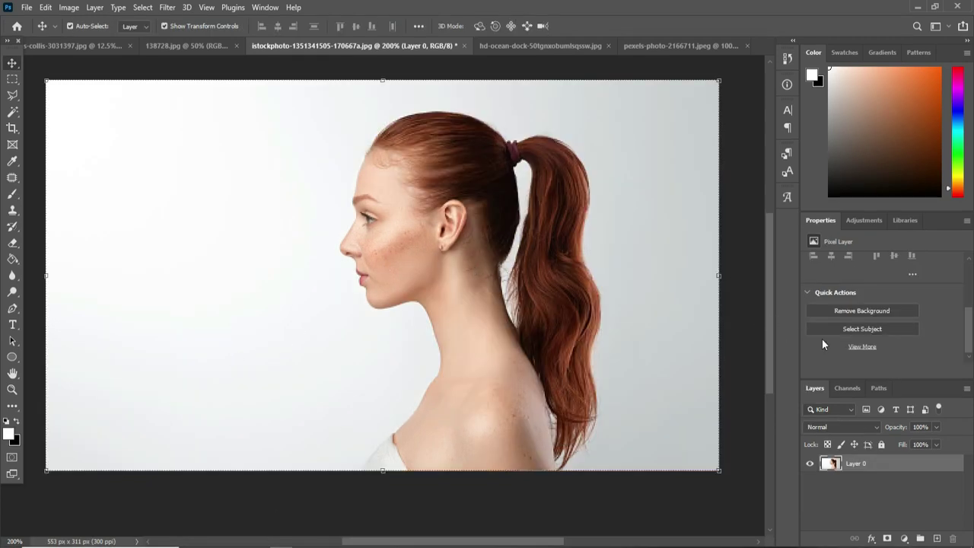
# Step: Select the woman as the subject and mask out her grey backdrop with a layer mask
pyautogui.click(884, 329)
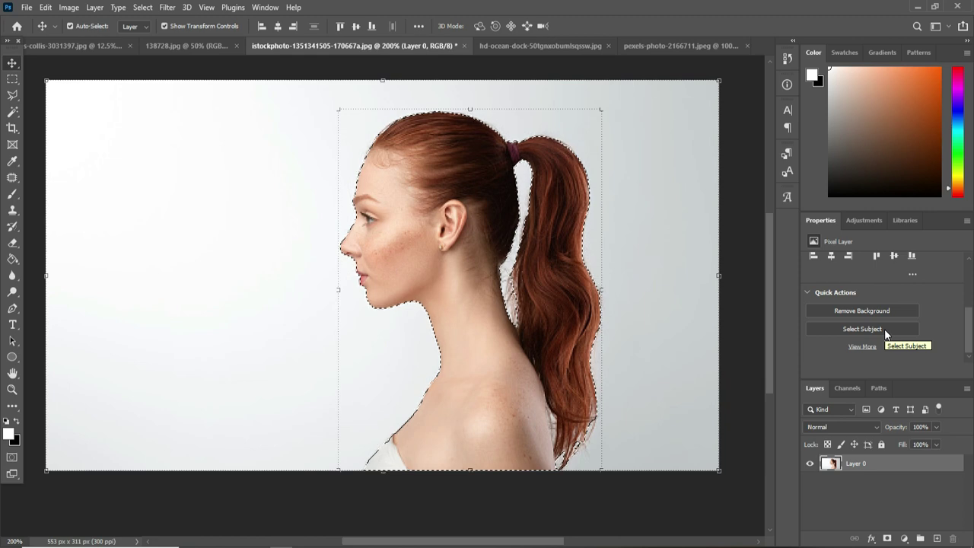
pyautogui.click(887, 539)
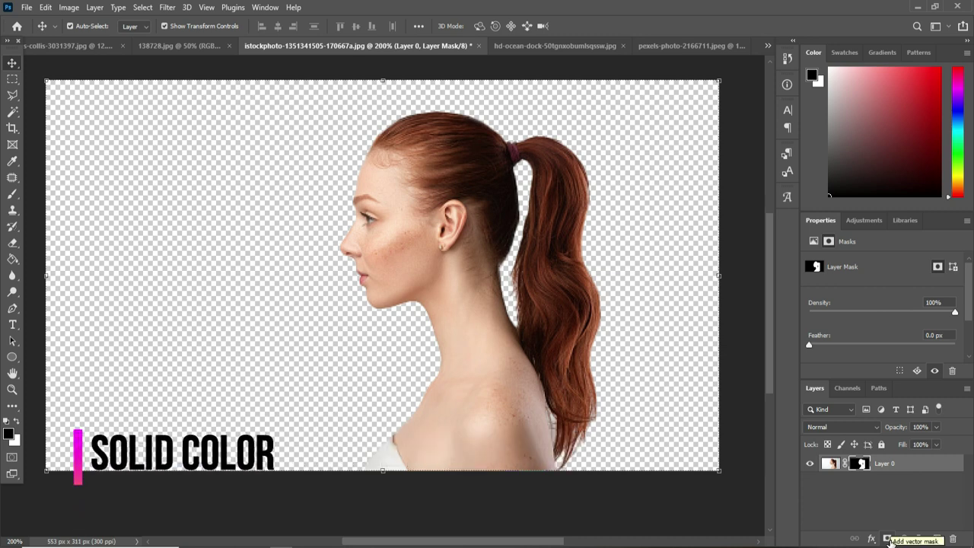
# Step: Drag the misty lake photo from the pexels-photo document onto the portrait as Layer 1
pyautogui.click(703, 45)
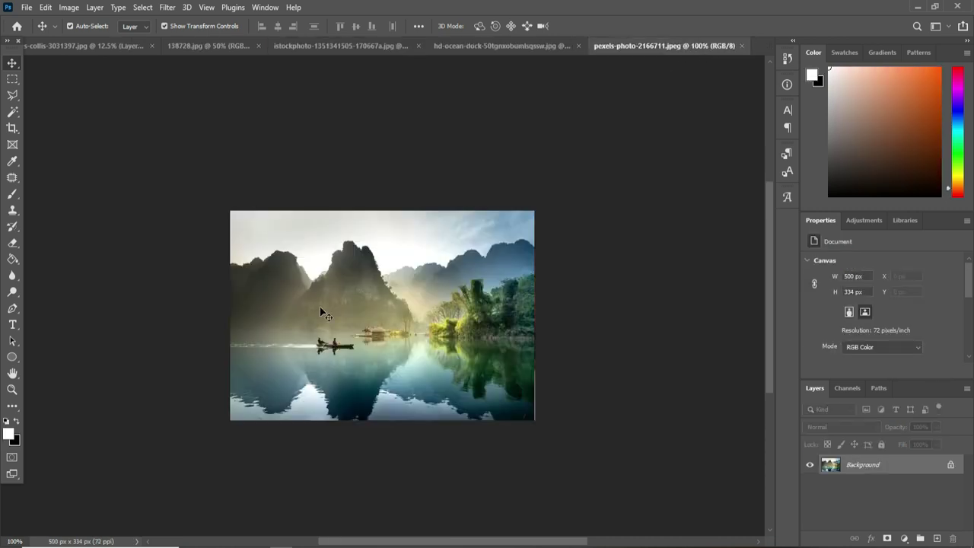
pyautogui.moveTo(346, 323); pyautogui.dragTo(361, 47)
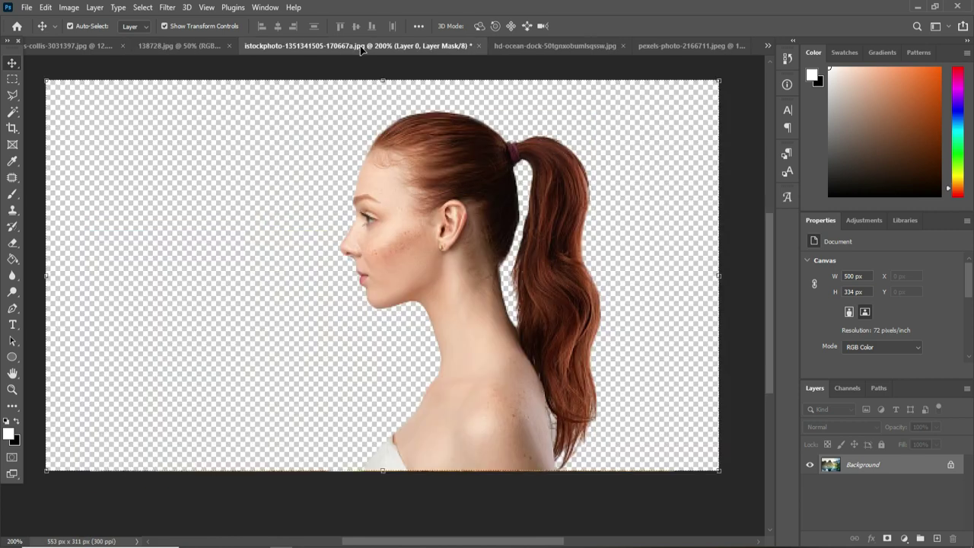
pyautogui.moveTo(360, 44)
pyautogui.mouseDown()
pyautogui.moveTo(427, 182)
pyautogui.moveTo(407, 212)
pyautogui.mouseUp()
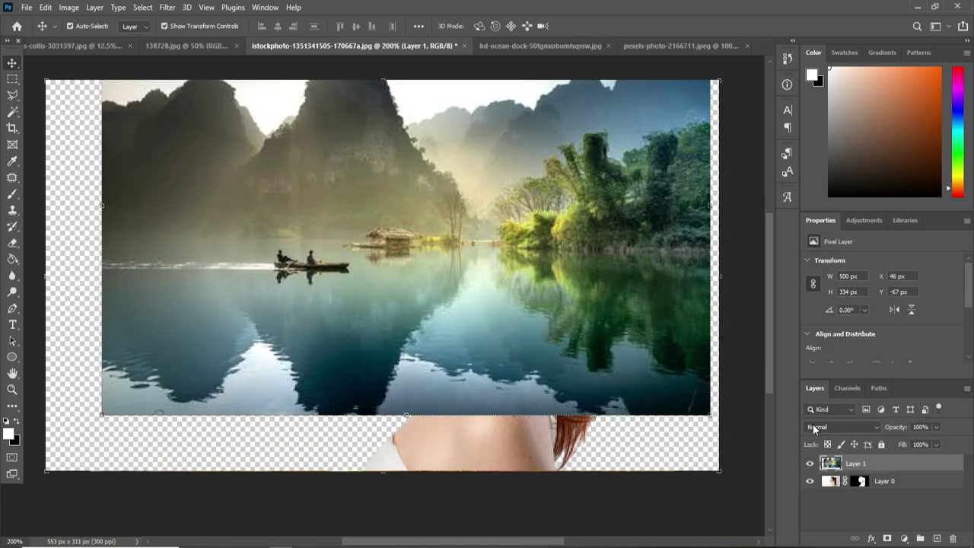
# Step: Lower the lake layer to 67% opacity and move it right and down over her head
pyautogui.moveTo(885, 428); pyautogui.dragTo(870, 429)
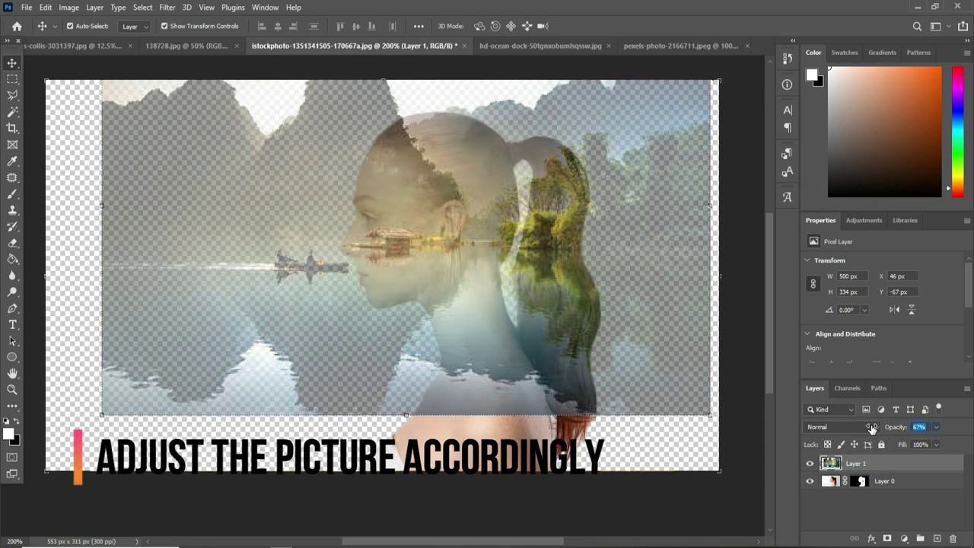
pyautogui.moveTo(389, 159)
pyautogui.mouseDown()
pyautogui.moveTo(475, 166)
pyautogui.moveTo(504, 192)
pyautogui.moveTo(512, 184)
pyautogui.mouseUp()
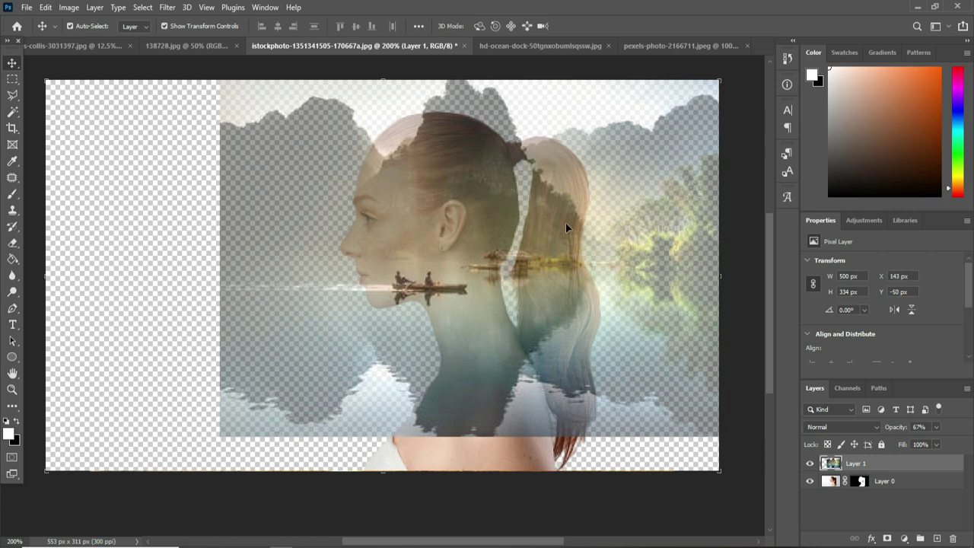
# Step: Make Layer 1 a clipping mask so the lake shows only inside her silhouette
pyautogui.rightClick(834, 462)
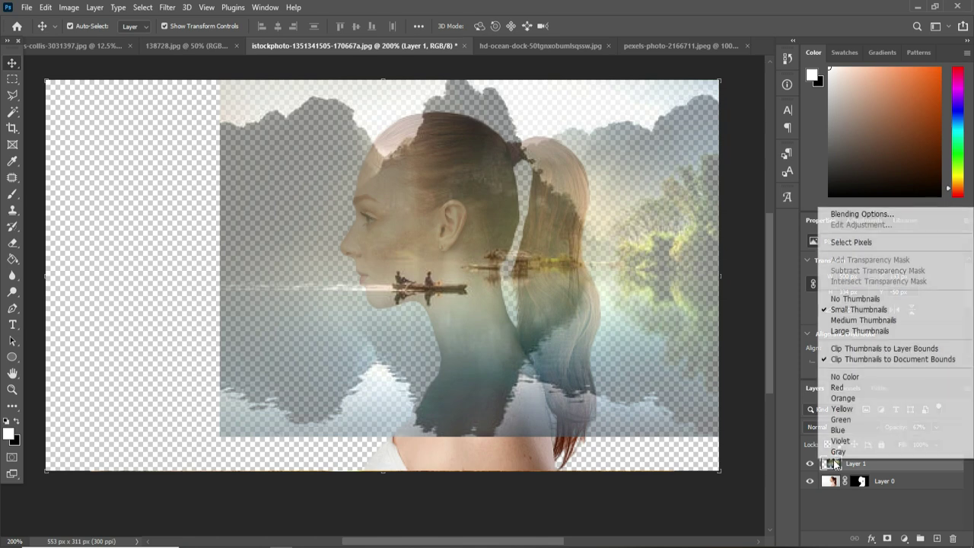
pyautogui.click(895, 466)
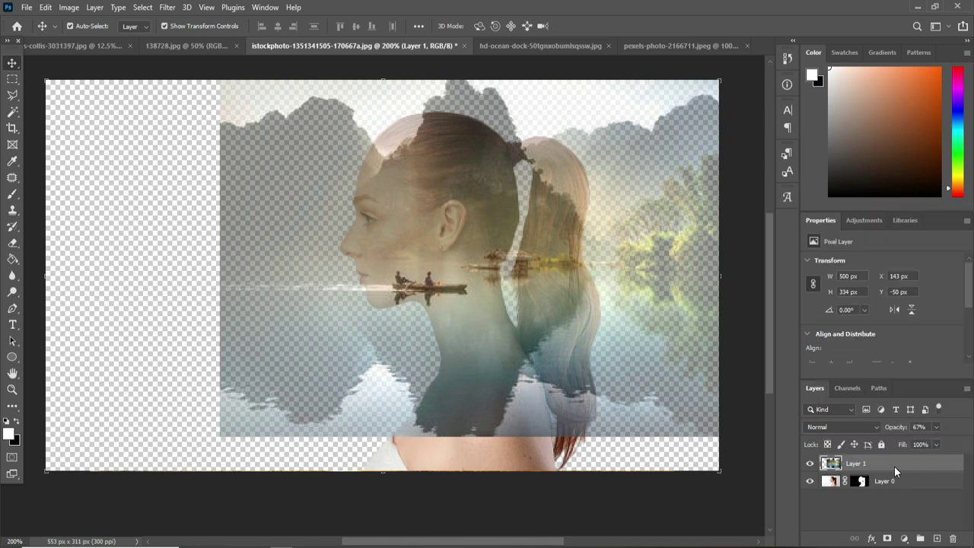
pyautogui.rightClick(894, 465)
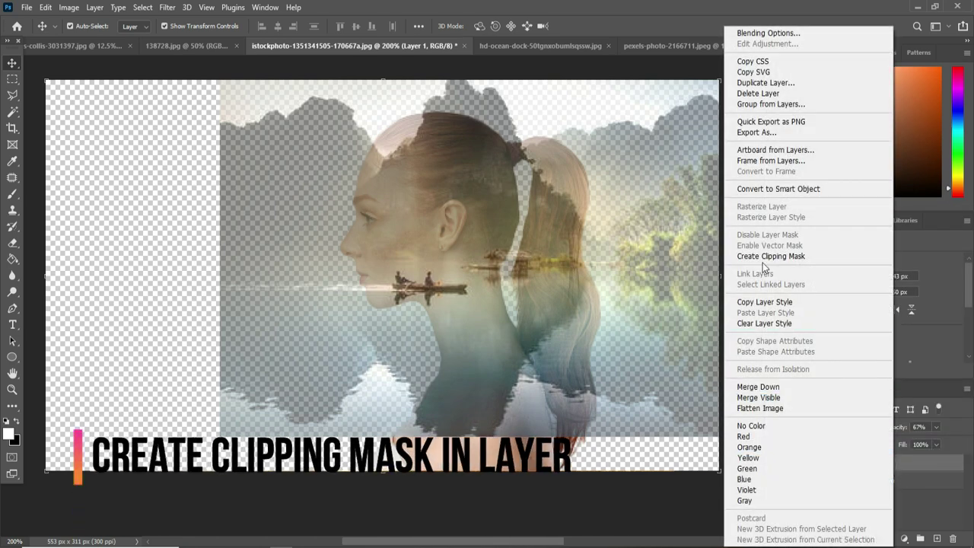
pyautogui.click(825, 256)
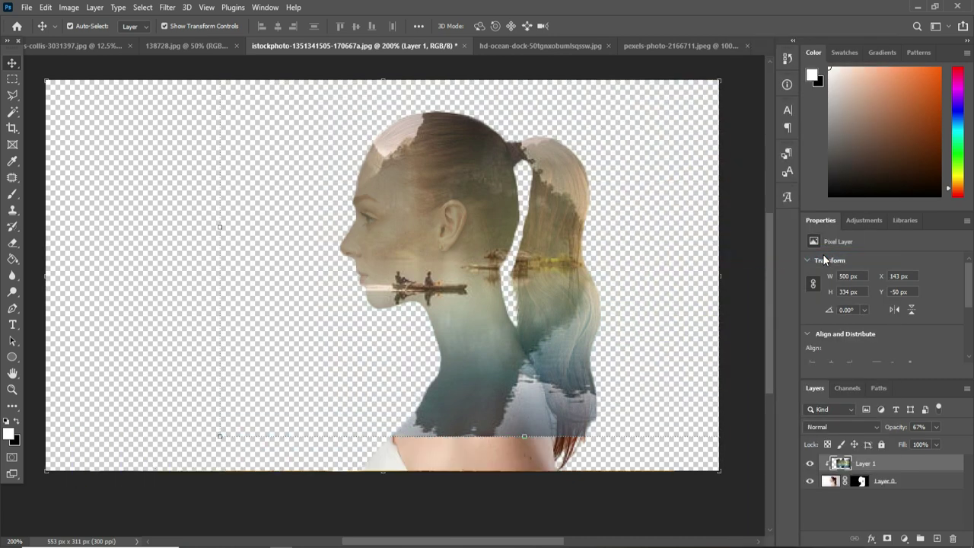
# Step: Add a white layer mask to Layer 1 and switch to the Brush tool
pyautogui.click(888, 540)
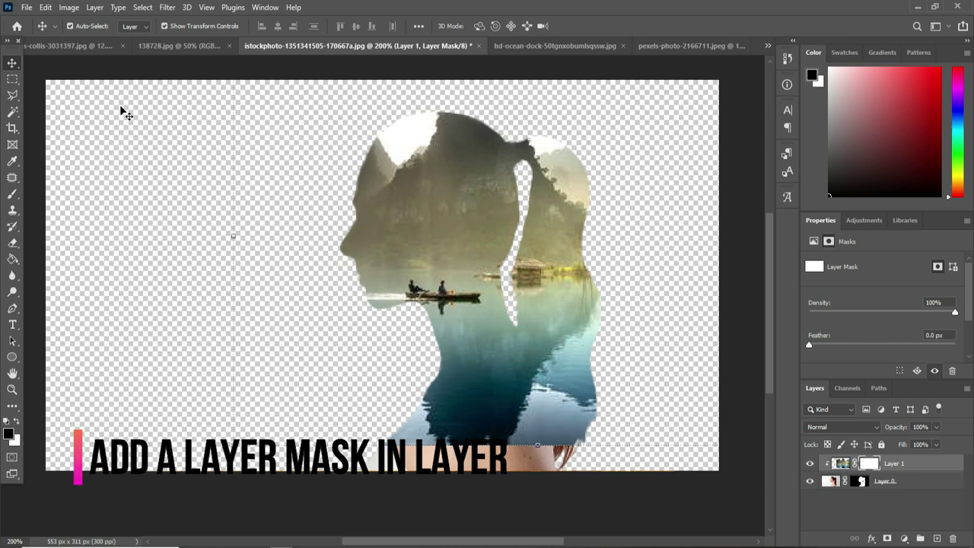
pyautogui.click(11, 194)
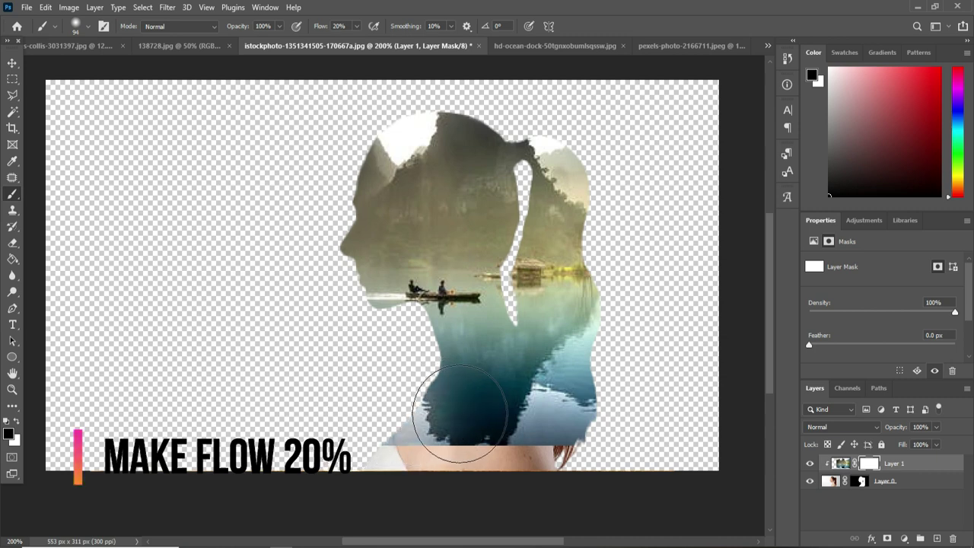
# Step: Paint black on Layer 1's mask over neck, face, cheek and ear, shrinking the brush to 60 then 45
pyautogui.moveTo(459, 413); pyautogui.dragTo(631, 403)
pyautogui.moveTo(337, 373)
pyautogui.mouseDown()
pyautogui.moveTo(496, 438)
pyautogui.moveTo(402, 424)
pyautogui.moveTo(457, 435)
pyautogui.moveTo(358, 434)
pyautogui.moveTo(329, 459)
pyautogui.moveTo(467, 474)
pyautogui.moveTo(429, 434)
pyautogui.moveTo(504, 481)
pyautogui.mouseUp()
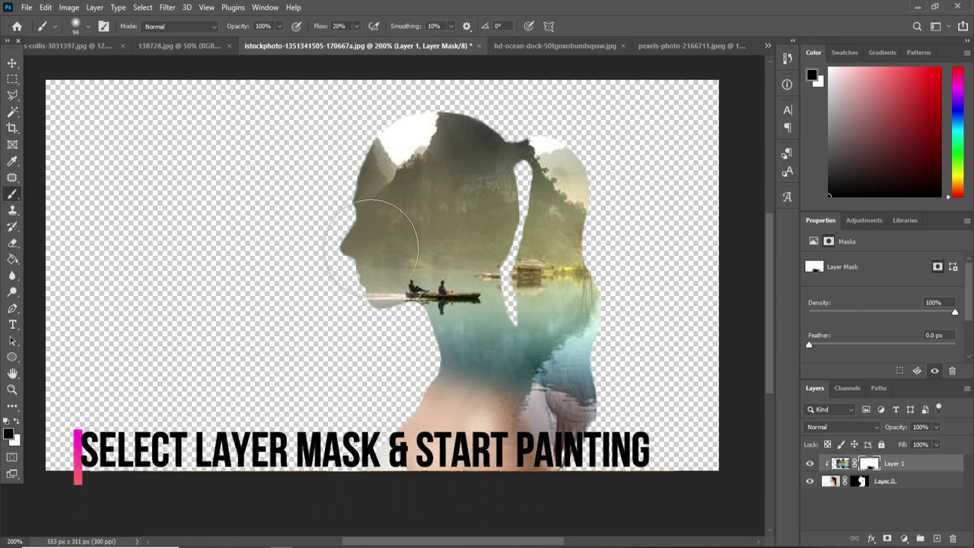
pyautogui.moveTo(371, 248); pyautogui.dragTo(289, 124)
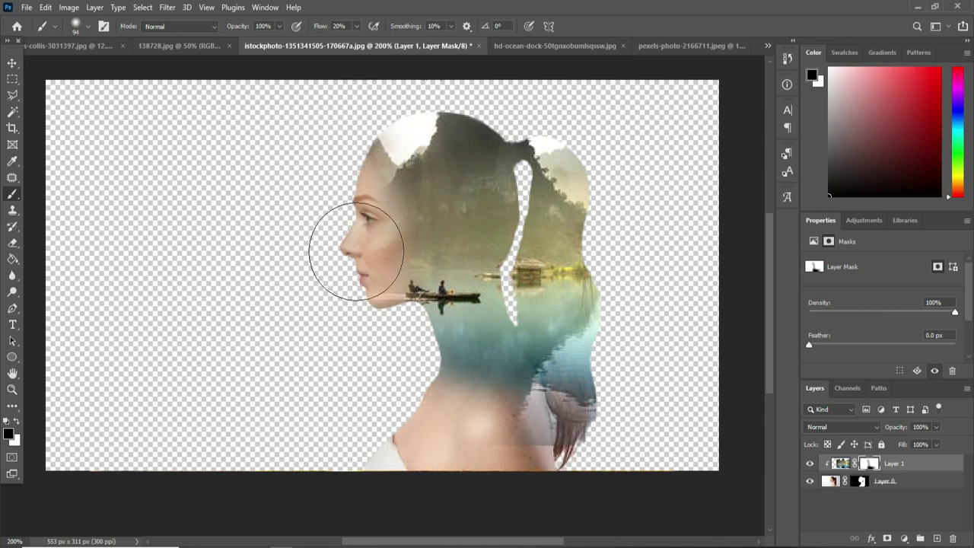
pyautogui.moveTo(356, 251); pyautogui.dragTo(375, 245)
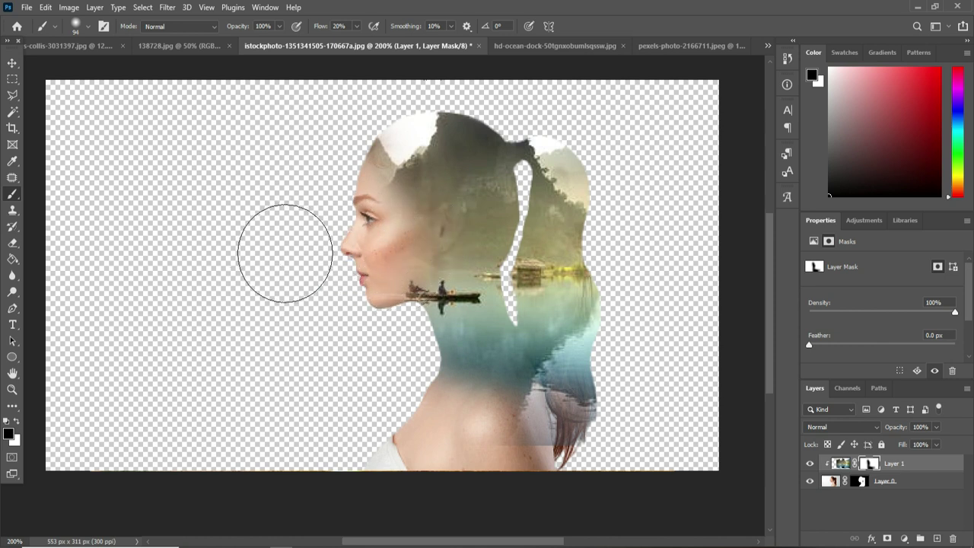
pyautogui.moveTo(357, 236); pyautogui.dragTo(408, 232)
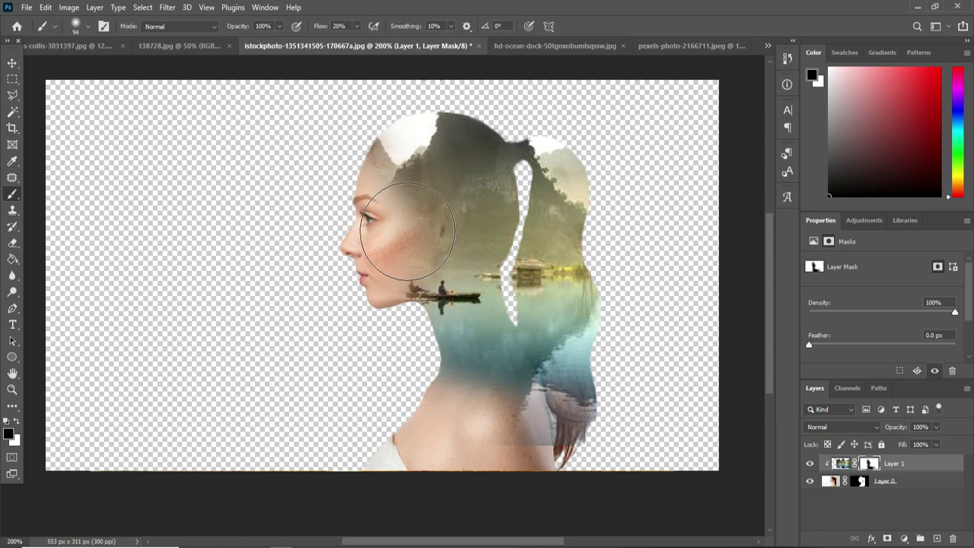
pyautogui.press('[')
pyautogui.press('[')
pyautogui.press('[')
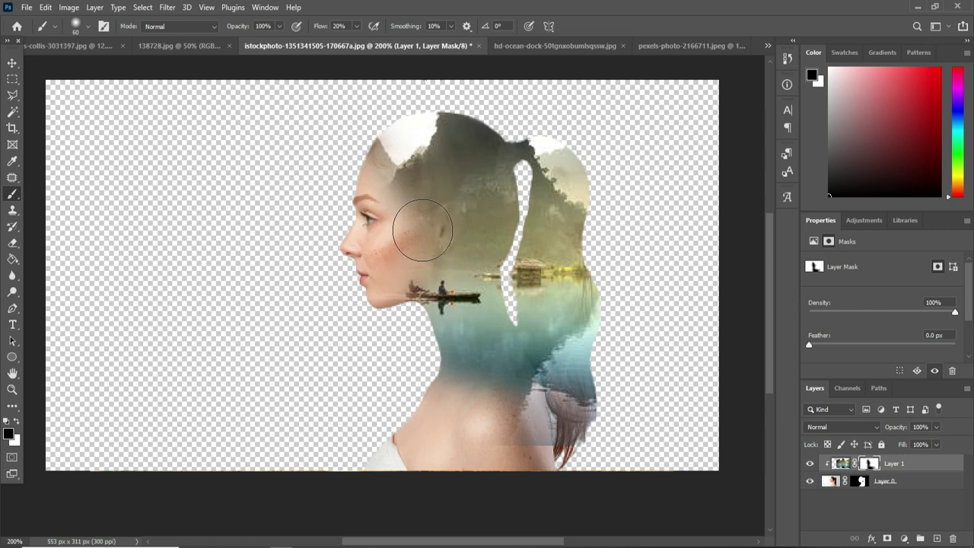
pyautogui.moveTo(423, 229)
pyautogui.mouseDown()
pyautogui.moveTo(441, 221)
pyautogui.moveTo(407, 245)
pyautogui.mouseUp()
pyautogui.press('[')
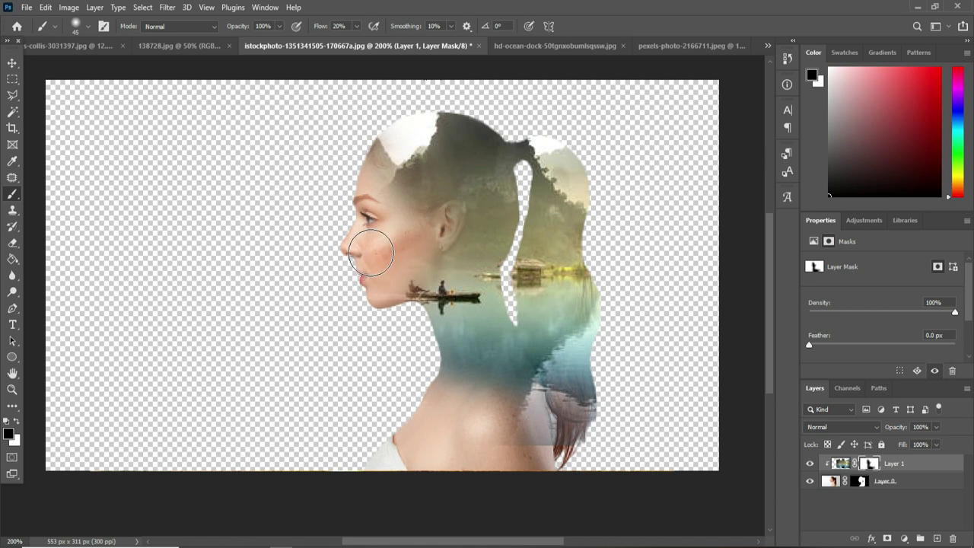
pyautogui.click(16, 424)
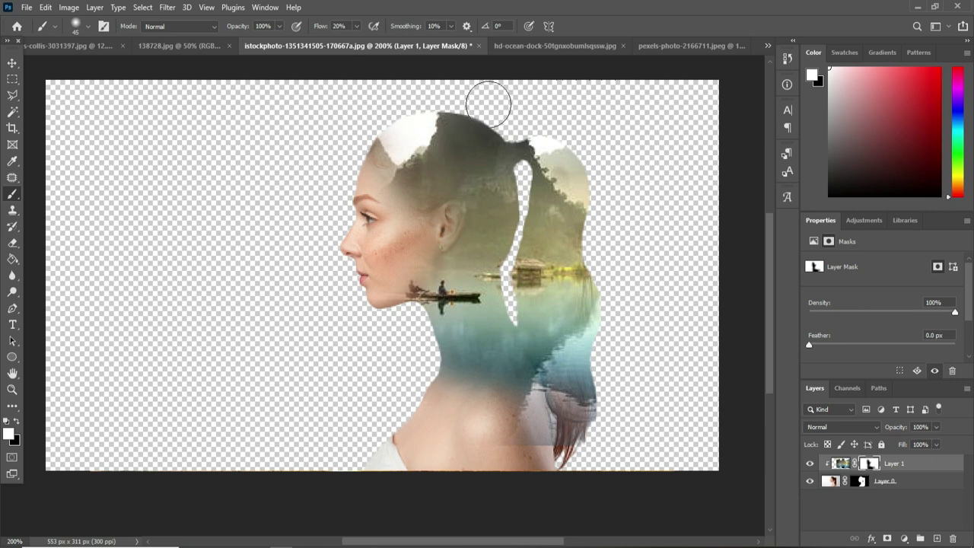
pyautogui.click(17, 421)
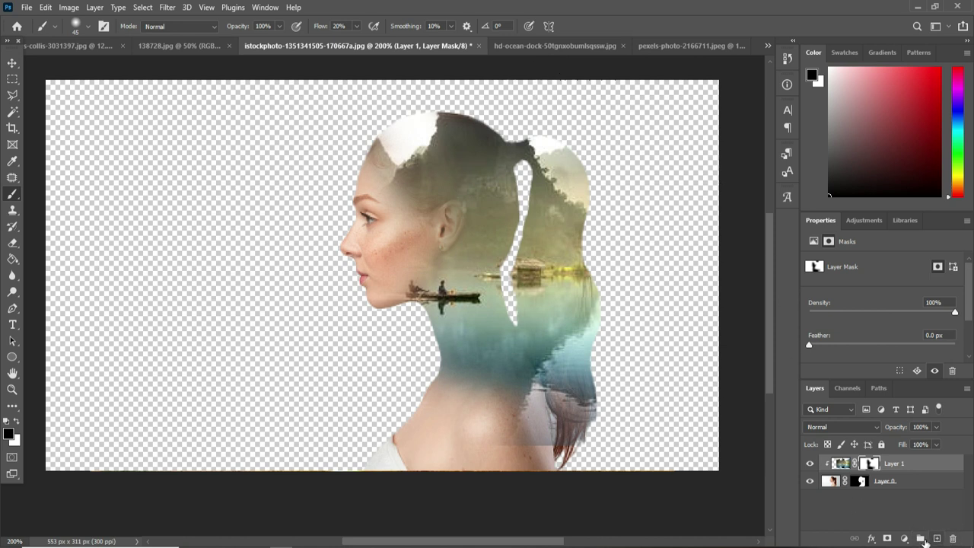
# Step: Add a Solid Color fill layer below the woman using near-white #fefefc sampled from the sky
pyautogui.click(936, 538)
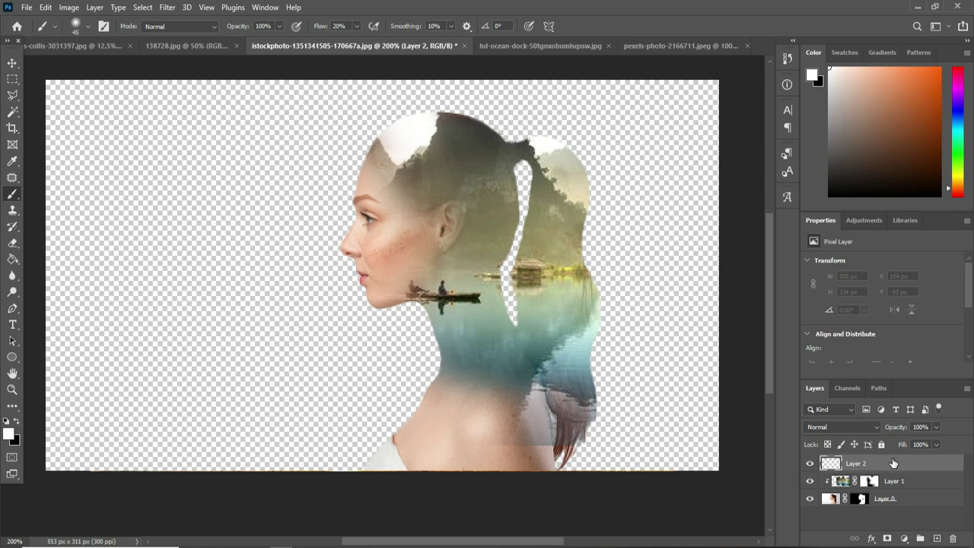
pyautogui.moveTo(893, 462); pyautogui.dragTo(882, 519)
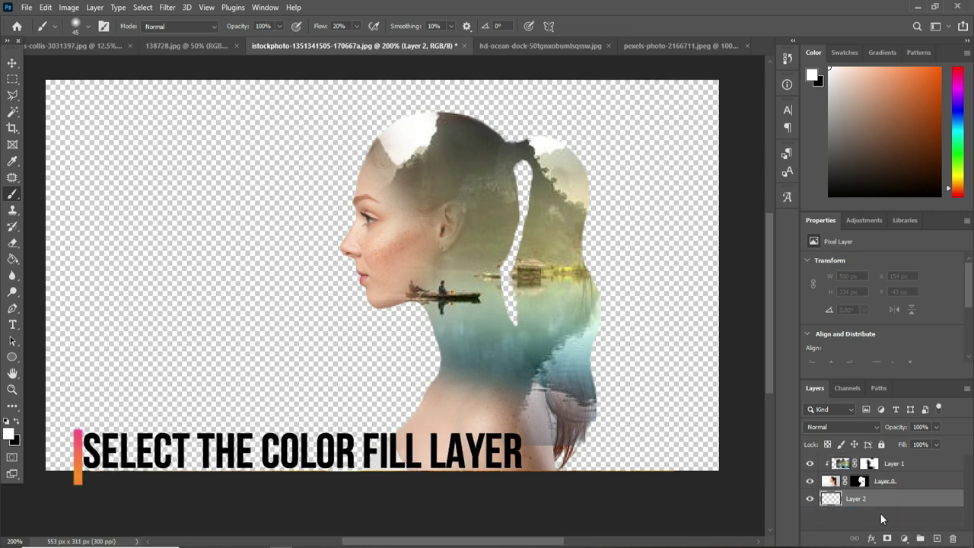
pyautogui.click(904, 539)
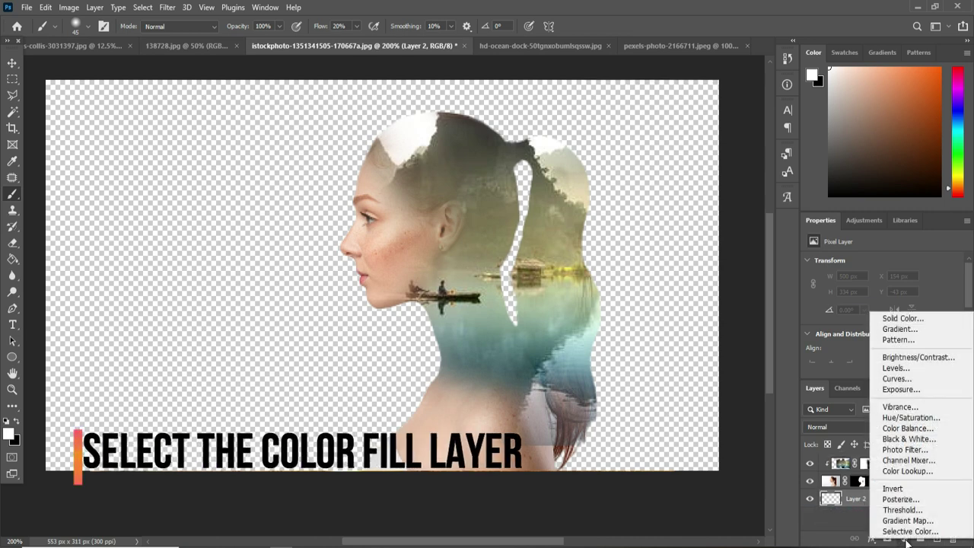
pyautogui.click(916, 320)
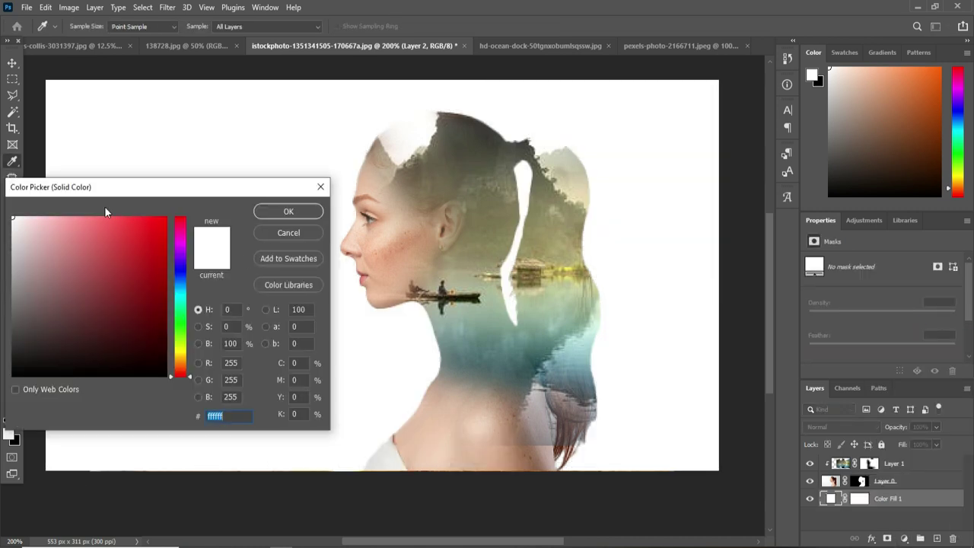
pyautogui.click(417, 112)
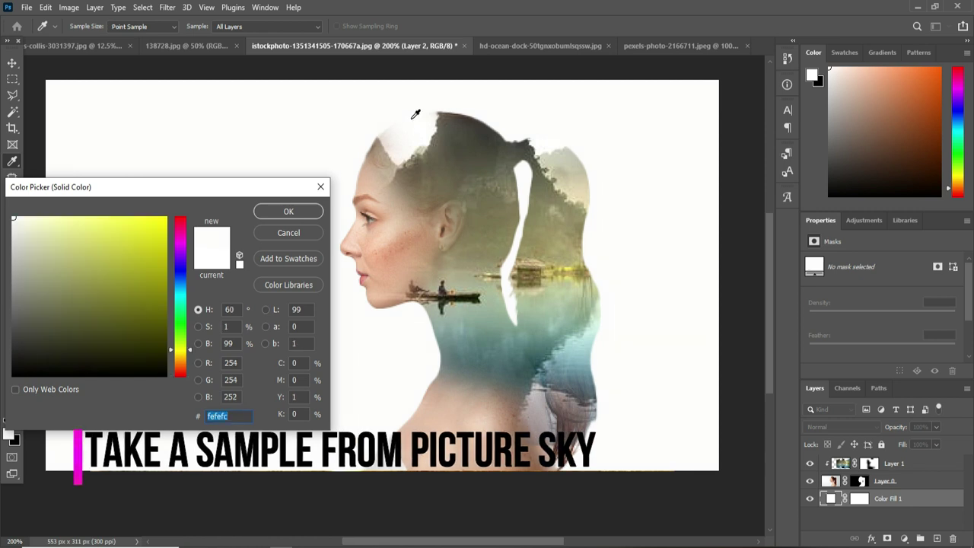
pyautogui.click(309, 207)
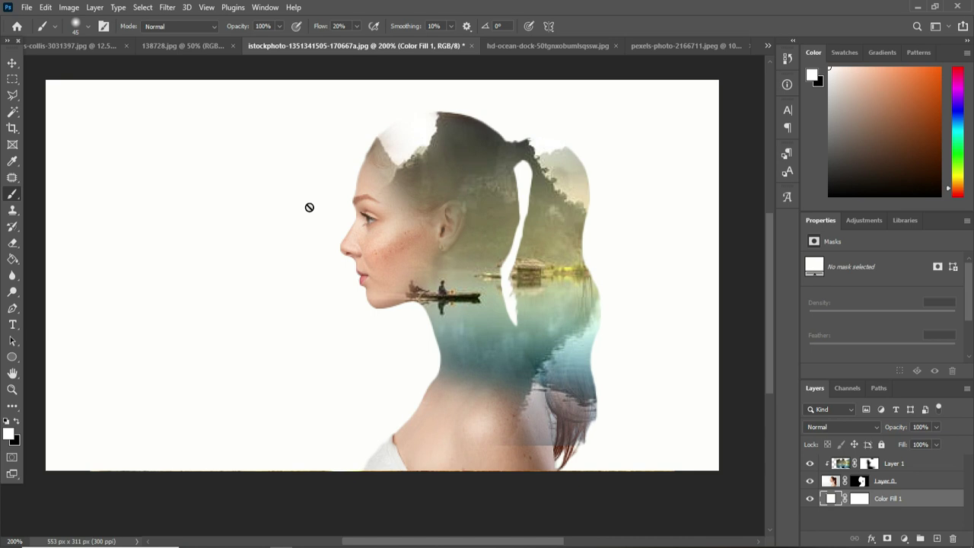
# Step: On Layer 1's mask, paint black to reveal more neck and shoulder skin
pyautogui.click(897, 464)
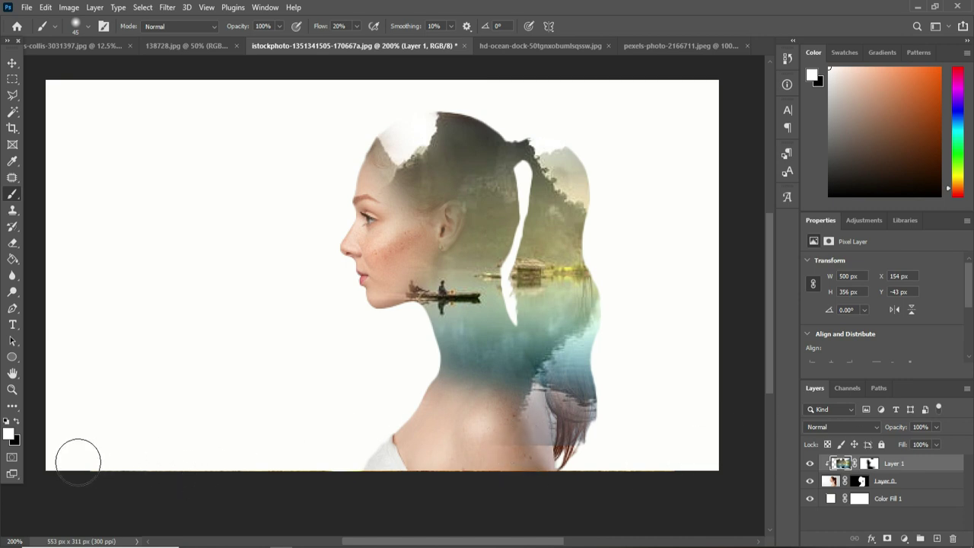
pyautogui.click(14, 421)
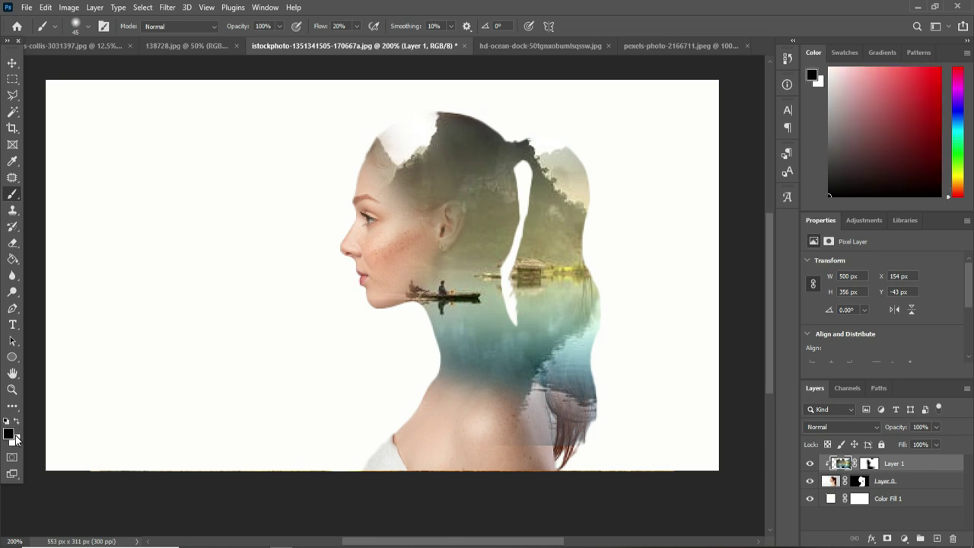
pyautogui.moveTo(507, 463)
pyautogui.mouseDown()
pyautogui.moveTo(525, 449)
pyautogui.moveTo(444, 444)
pyautogui.moveTo(506, 464)
pyautogui.moveTo(526, 461)
pyautogui.moveTo(530, 446)
pyautogui.mouseUp()
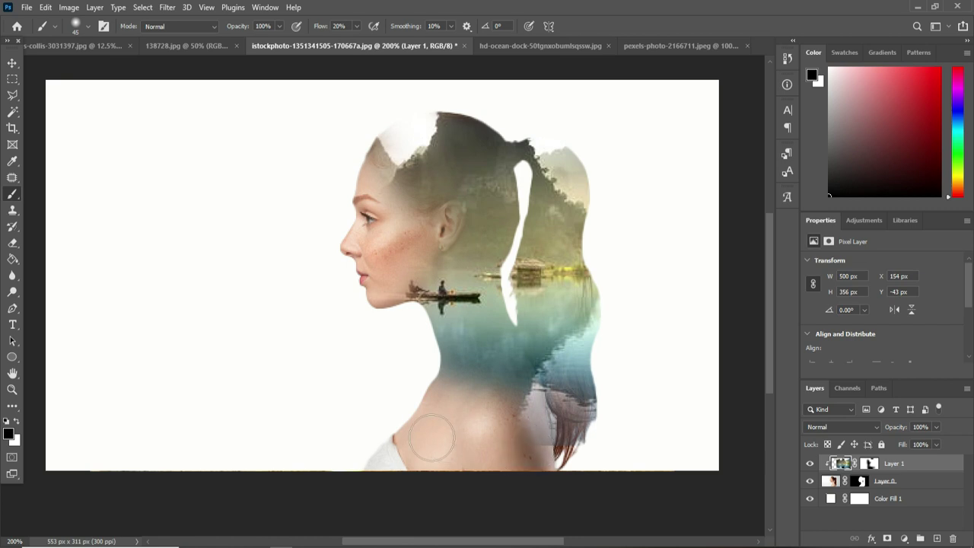
pyautogui.moveTo(432, 439); pyautogui.dragTo(516, 445)
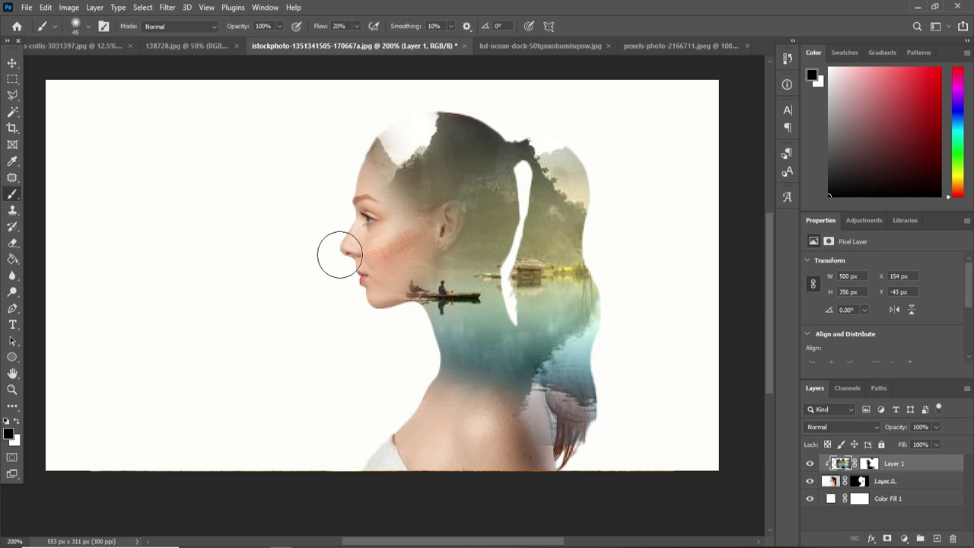
# Step: Touch up the top of the head, painting white to restore the hair texture
pyautogui.moveTo(395, 117); pyautogui.dragTo(396, 114)
pyautogui.click(20, 424)
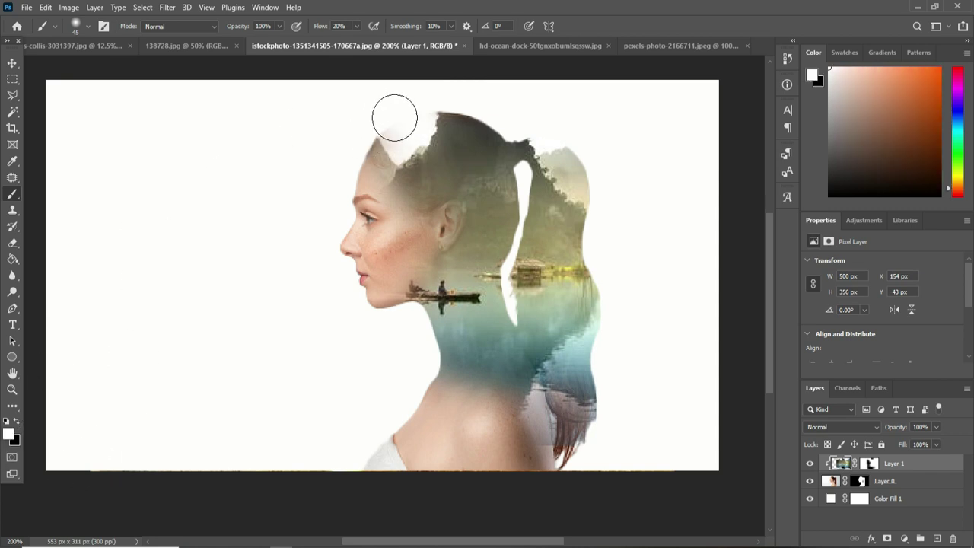
pyautogui.moveTo(396, 118); pyautogui.dragTo(398, 119)
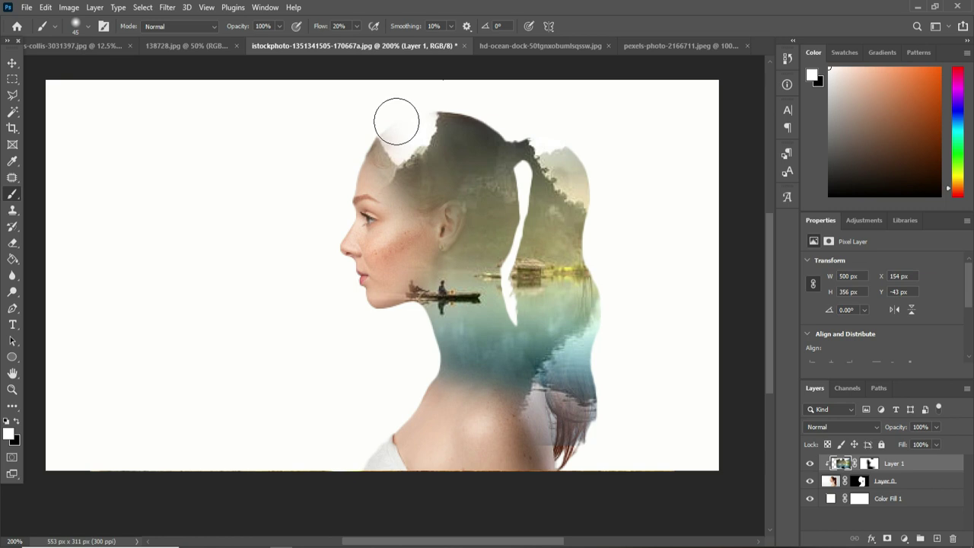